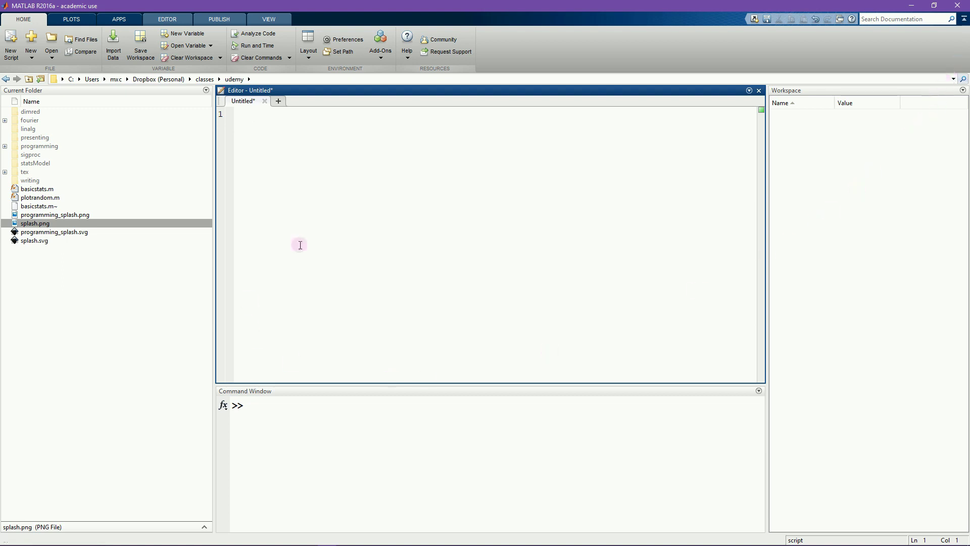
- Focus the Command Window, Workspace and Current Folder panels in turn
{"action": "left_click", "coordinate": [429, 419]}
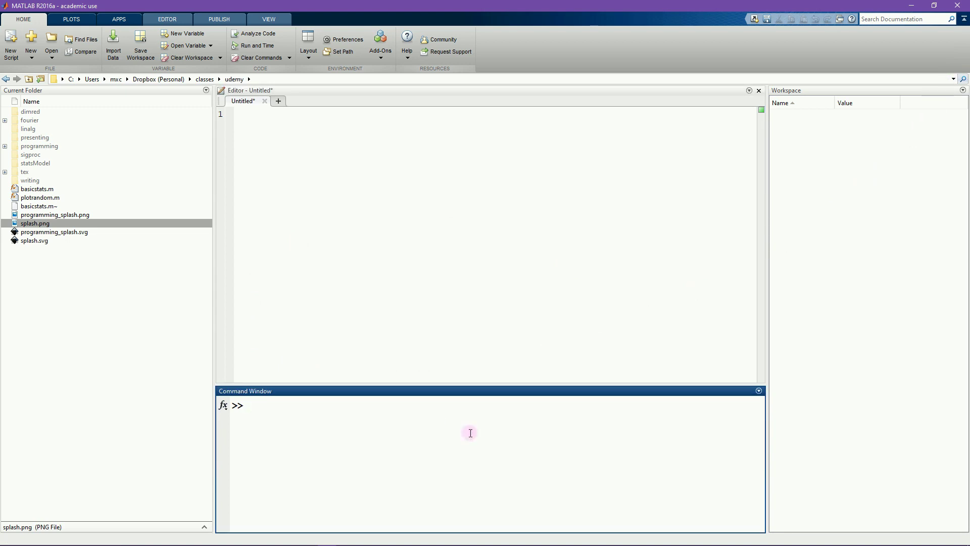
{"action": "left_click", "coordinate": [851, 355]}
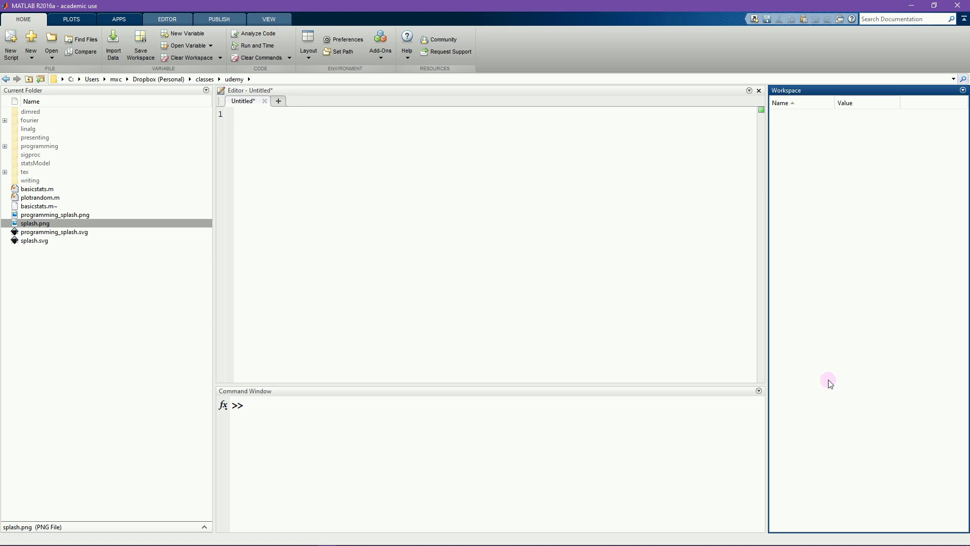
{"action": "left_click", "coordinate": [81, 294]}
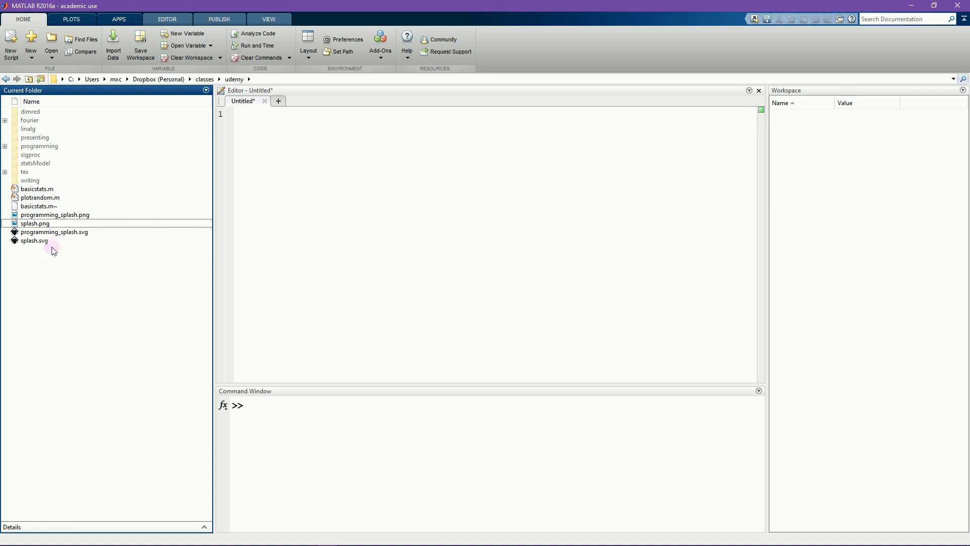
- Show splash.png's preview and dimensions in the details pane, then focus the untitled script
{"action": "left_click", "coordinate": [48, 223]}
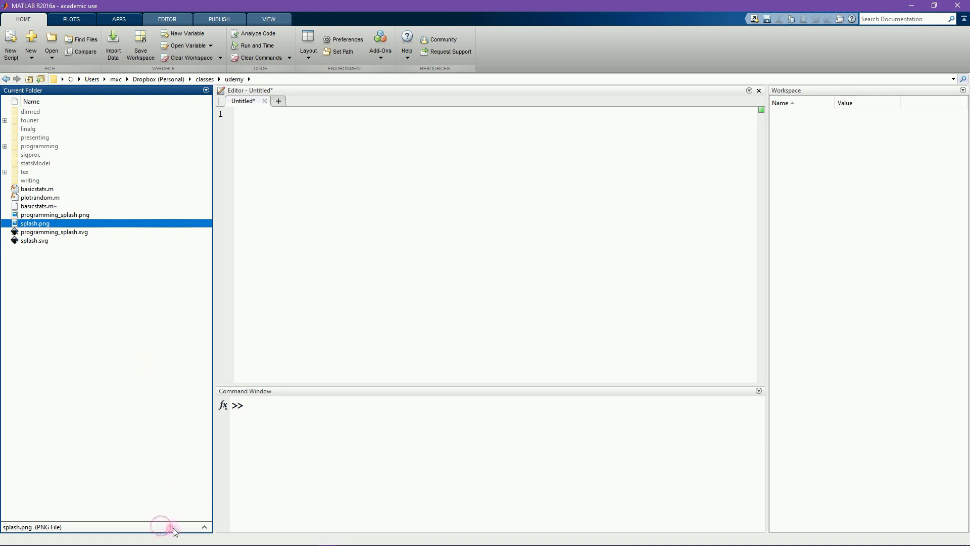
{"action": "left_click", "coordinate": [204, 527]}
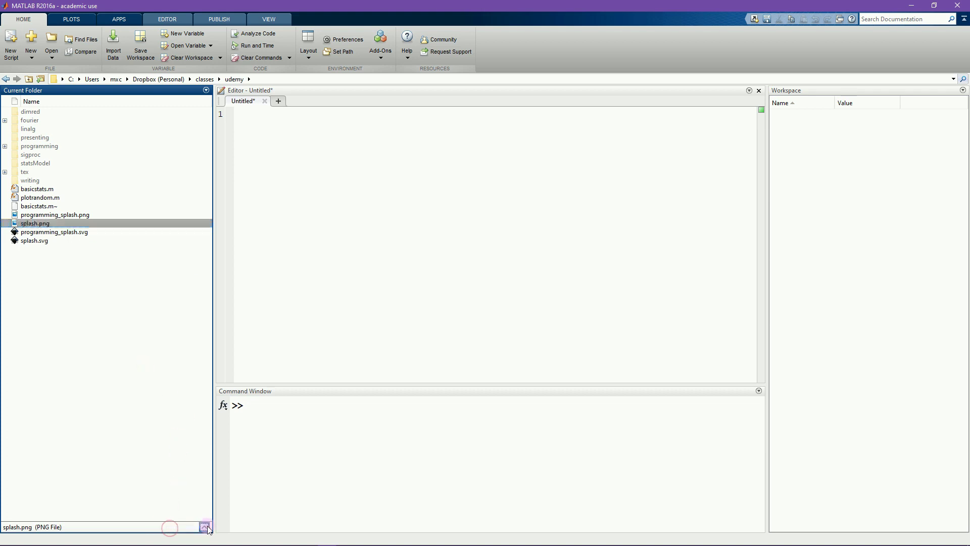
{"action": "left_click", "coordinate": [324, 181]}
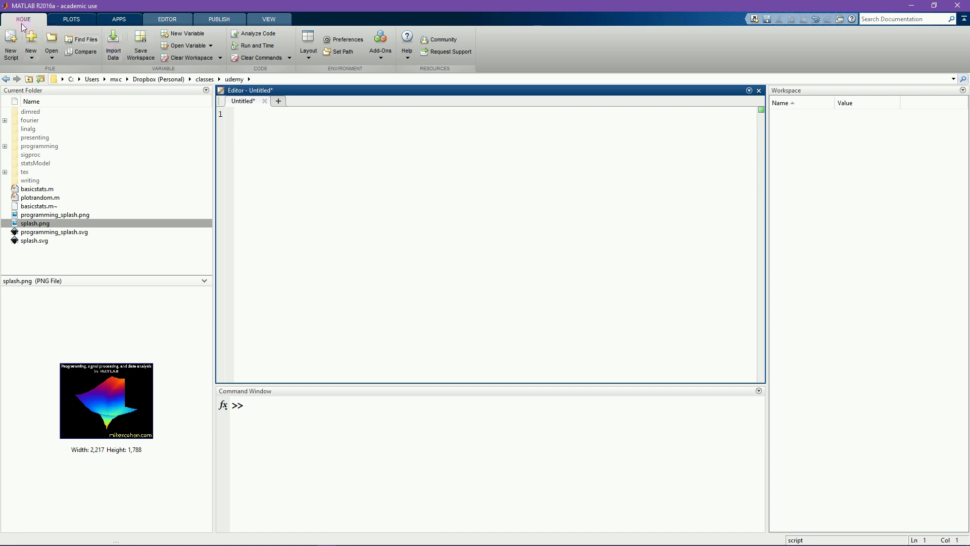
{"action": "left_click", "coordinate": [72, 18]}
{"action": "left_click", "coordinate": [116, 18]}
{"action": "left_click", "coordinate": [167, 19]}
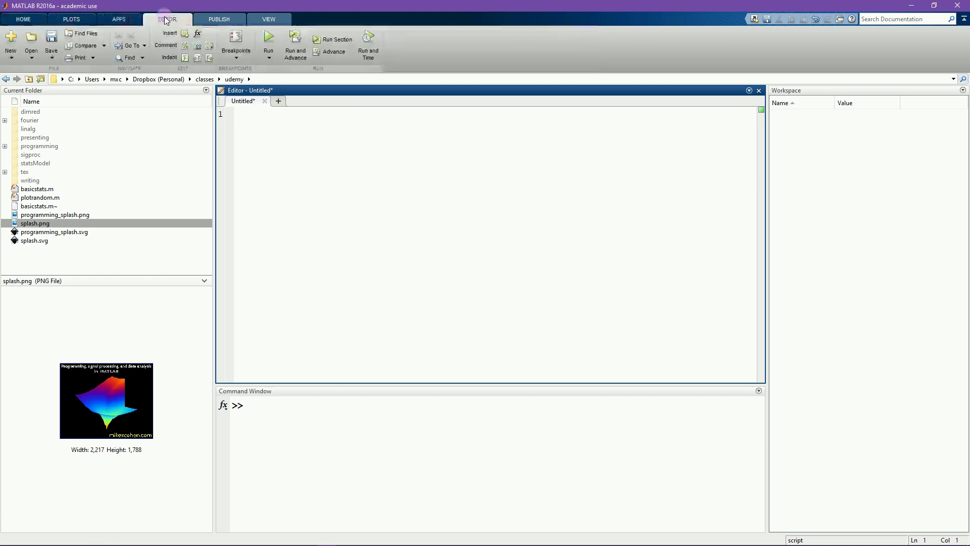
{"action": "left_click", "coordinate": [217, 19]}
{"action": "left_click", "coordinate": [269, 18]}
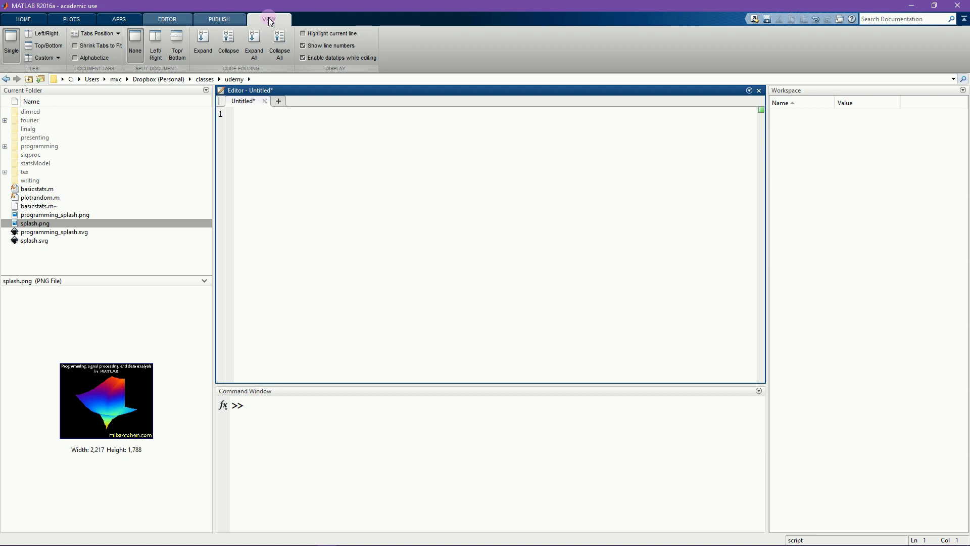
{"action": "left_click", "coordinate": [25, 22]}
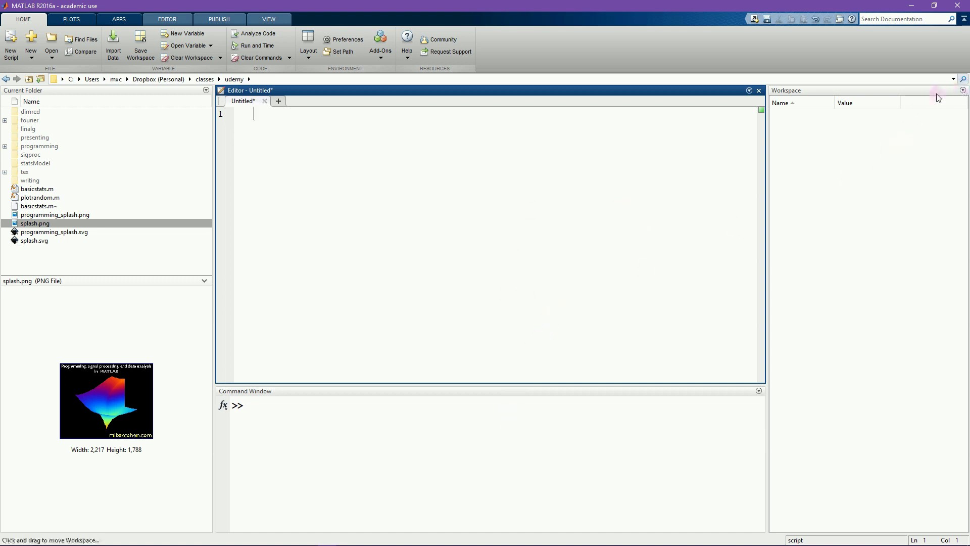
{"action": "left_click", "coordinate": [963, 91]}
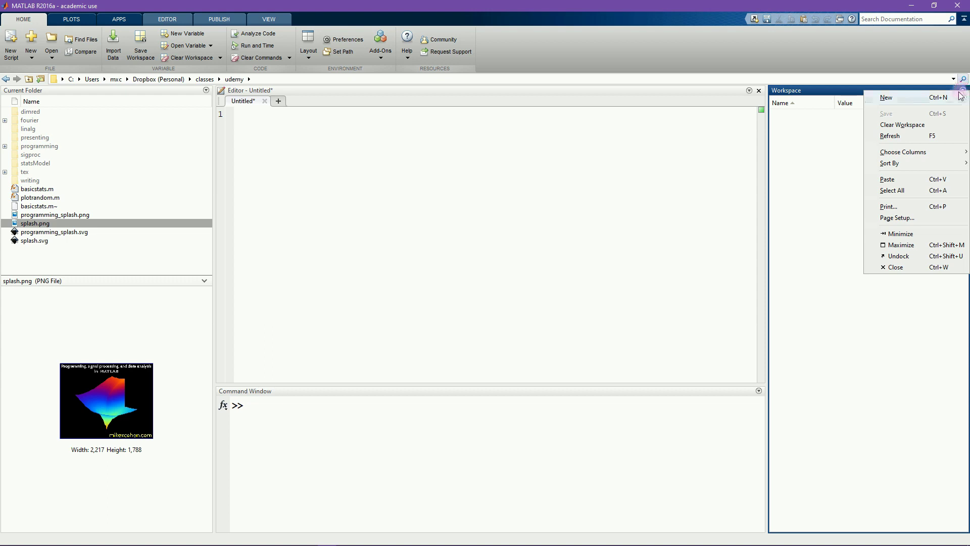
{"action": "left_click", "coordinate": [917, 256]}
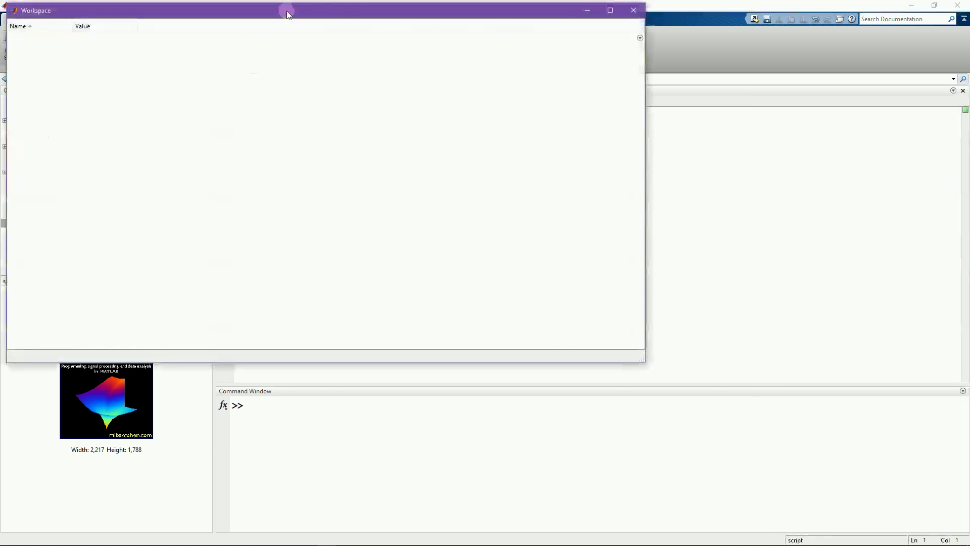
{"action": "left_click_drag", "start_coordinate": [287, 10], "coordinate": [433, 83]}
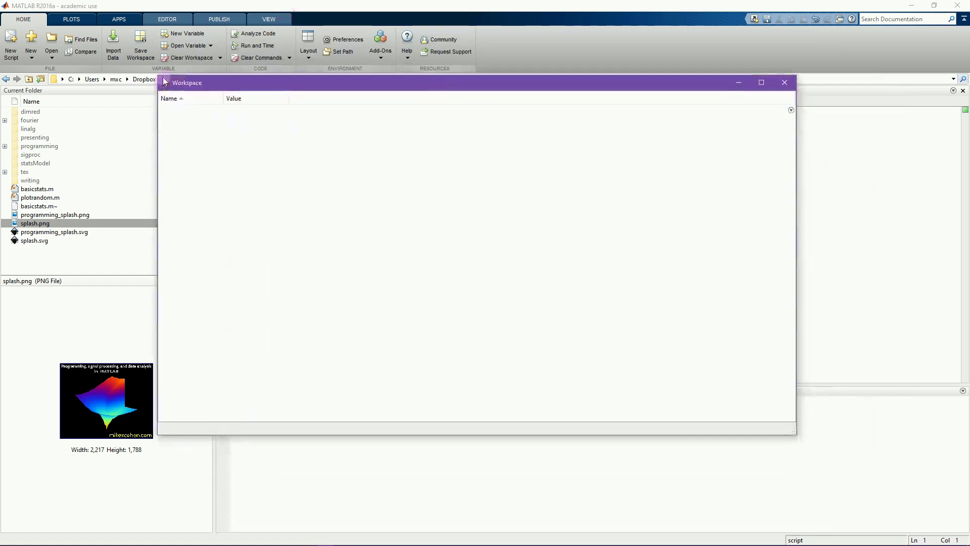
{"action": "left_click_drag", "start_coordinate": [165, 81], "coordinate": [635, 84]}
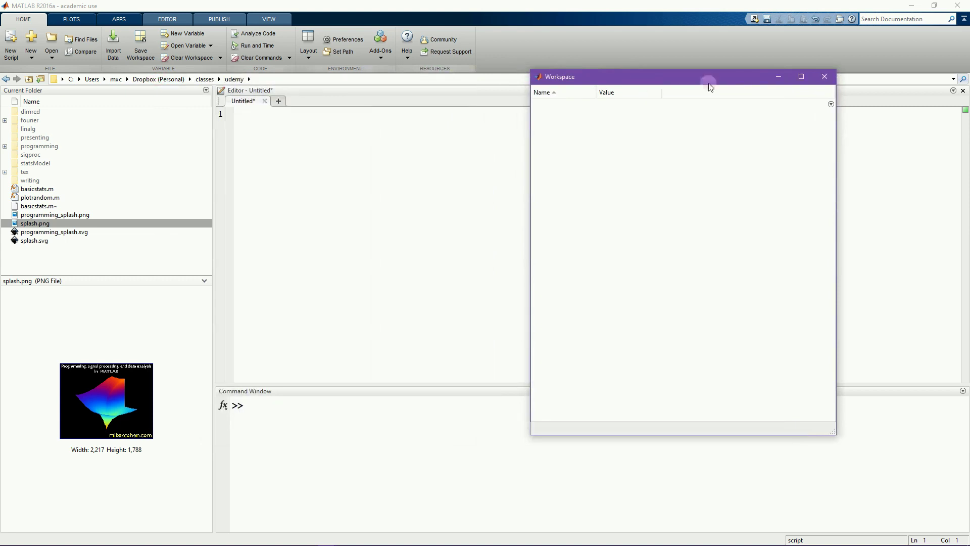
{"action": "left_click", "coordinate": [832, 103]}
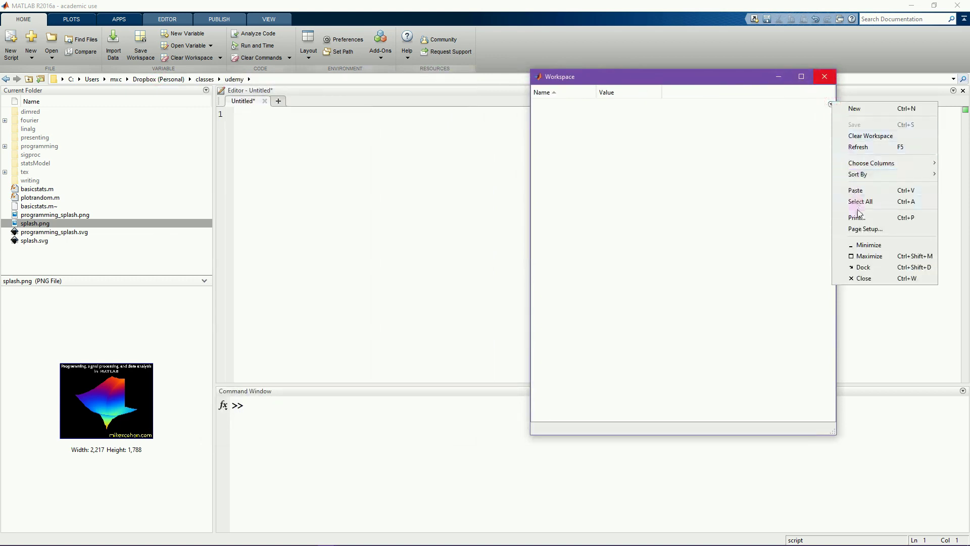
{"action": "left_click", "coordinate": [864, 266]}
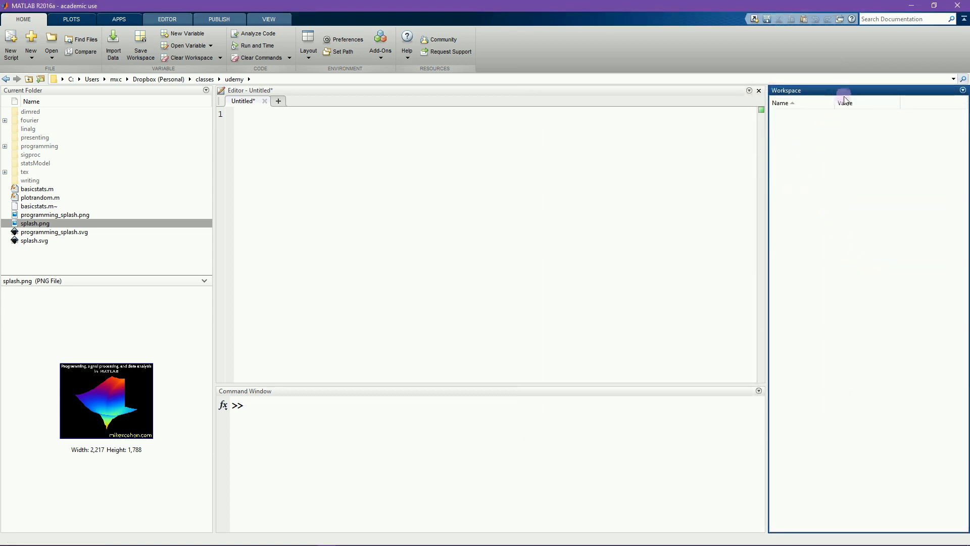
- Dock the Workspace above Current Folder, then drag both out, leaving only the editor and Command Window
{"action": "left_click_drag", "start_coordinate": [836, 95], "coordinate": [318, 99]}
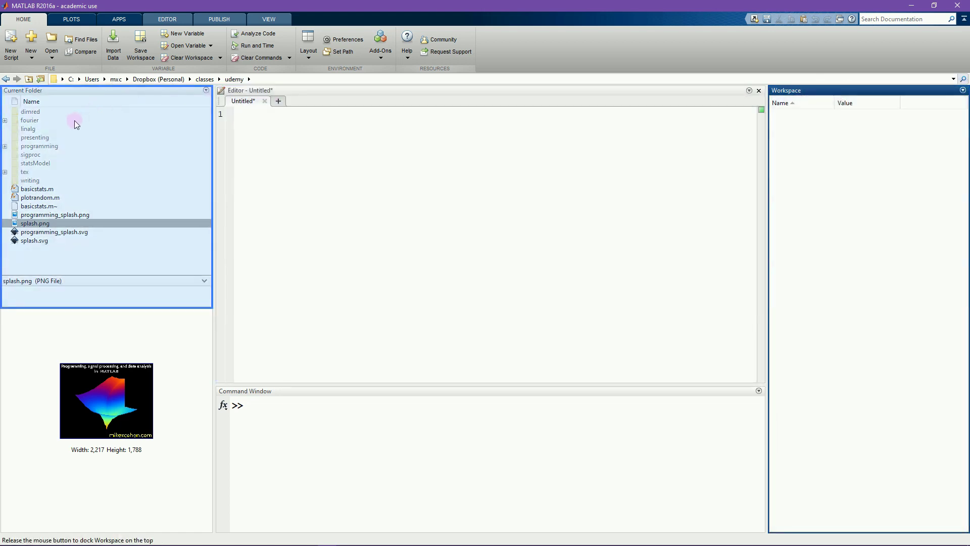
{"action": "left_click_drag", "start_coordinate": [318, 99], "coordinate": [64, 111]}
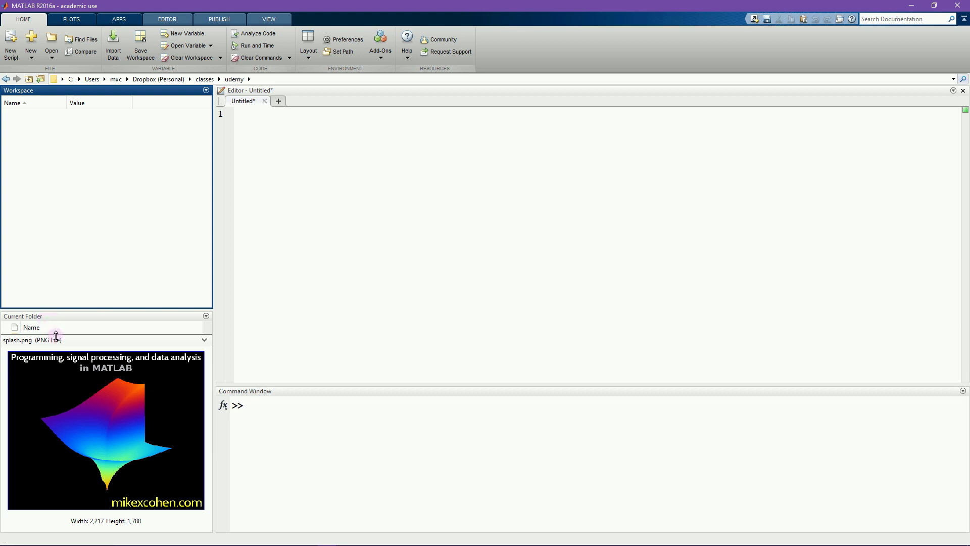
{"action": "mouse_move", "coordinate": [59, 336]}
{"action": "left_mouse_down"}
{"action": "mouse_move", "coordinate": [37, 474]}
{"action": "mouse_move", "coordinate": [56, 480]}
{"action": "left_mouse_up"}
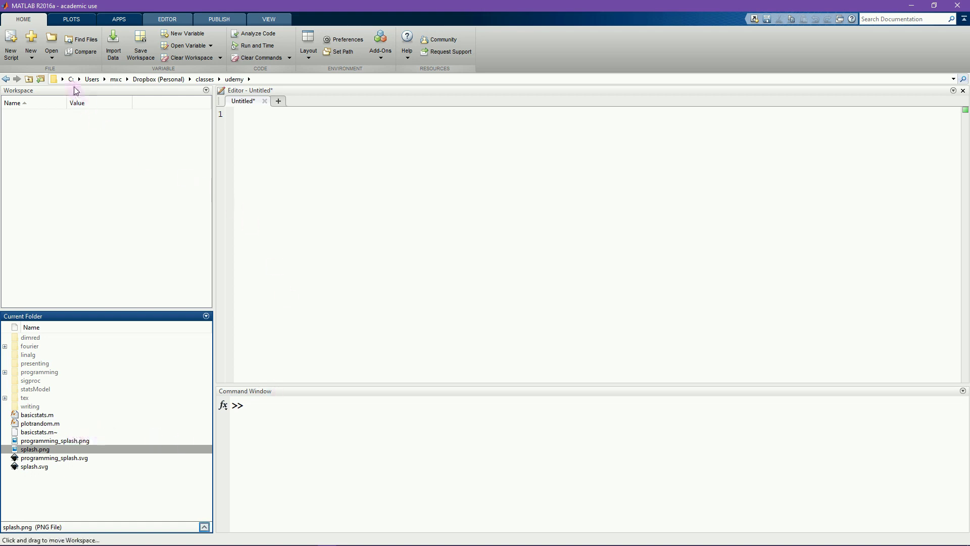
{"action": "left_click_drag", "start_coordinate": [69, 317], "coordinate": [88, 97]}
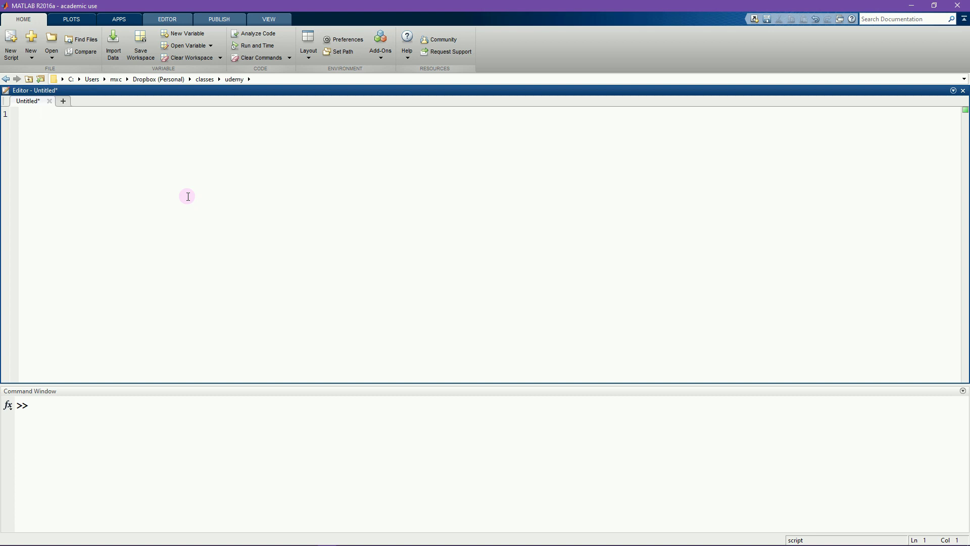
- Turn off 'Use system colors' in Preferences > Colors and apply the dark scheme
{"action": "left_click", "coordinate": [23, 19]}
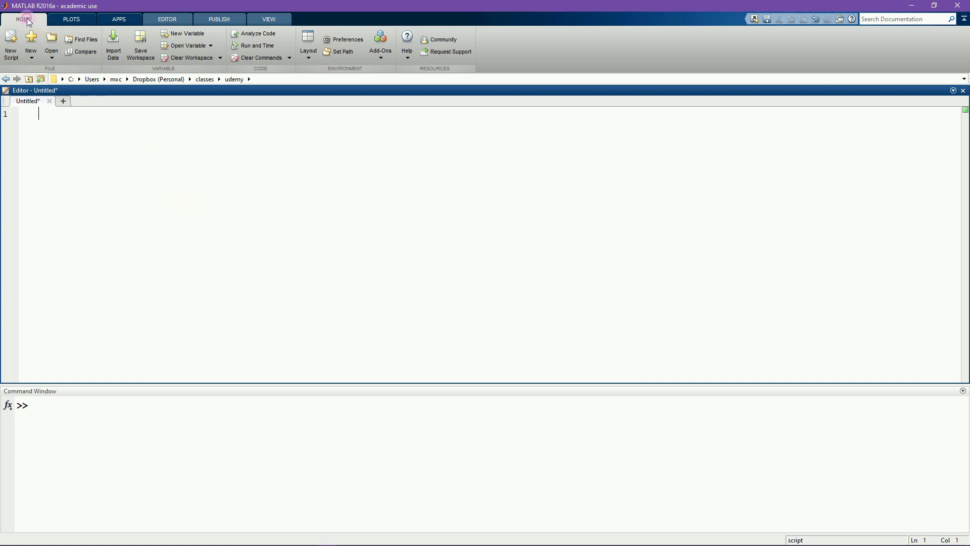
{"action": "left_click", "coordinate": [334, 40]}
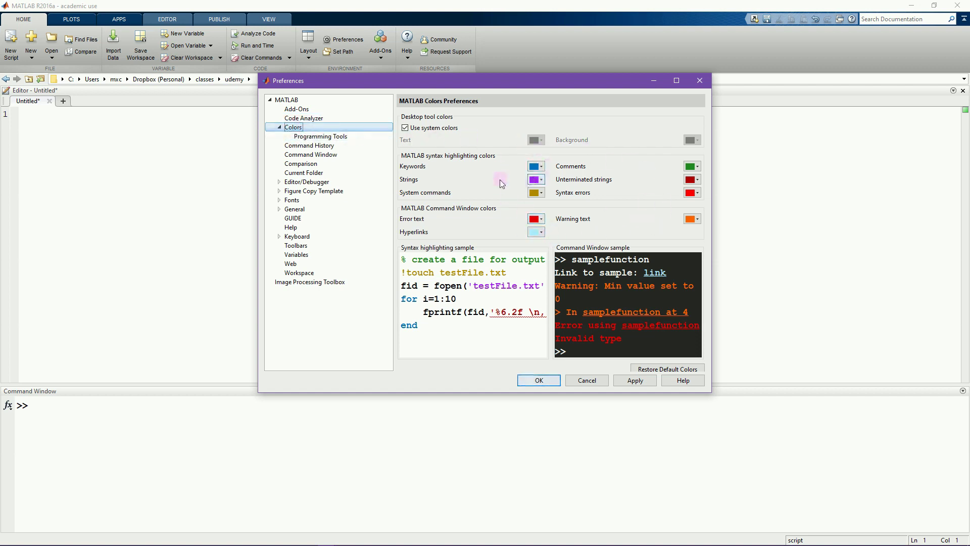
{"action": "left_click", "coordinate": [434, 128]}
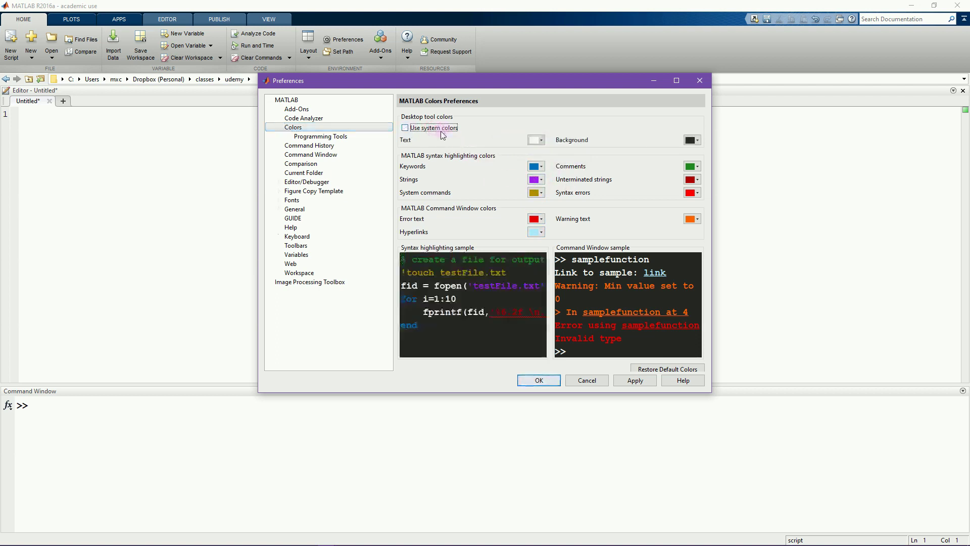
{"action": "left_click", "coordinate": [643, 380]}
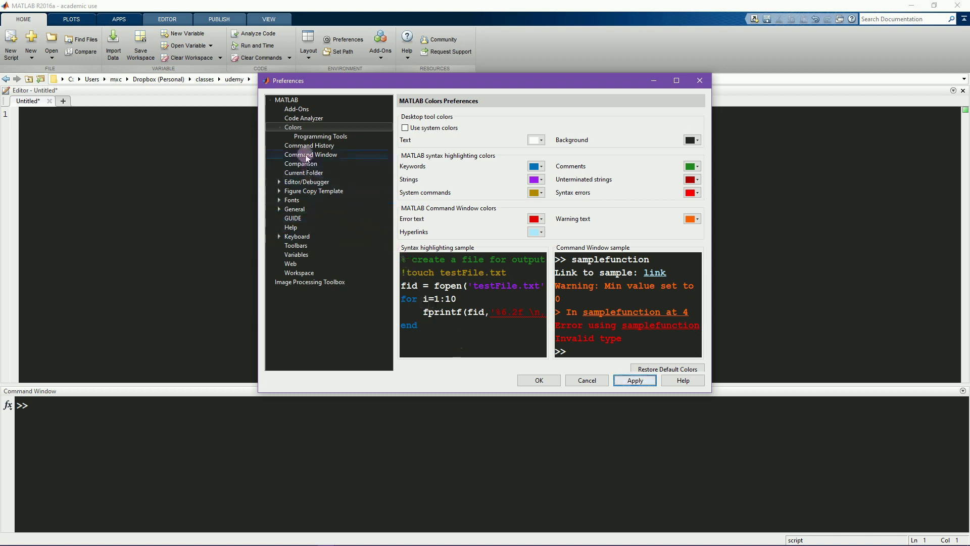
- In Fonts preferences, keep the Desktop code font as bold Monospaced, size 14
{"action": "left_click", "coordinate": [297, 200]}
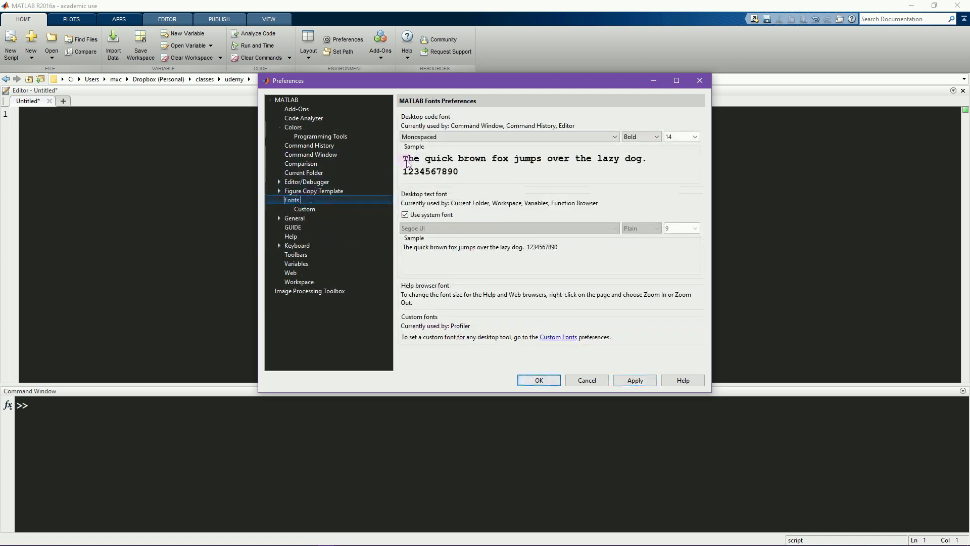
{"action": "left_click", "coordinate": [444, 137]}
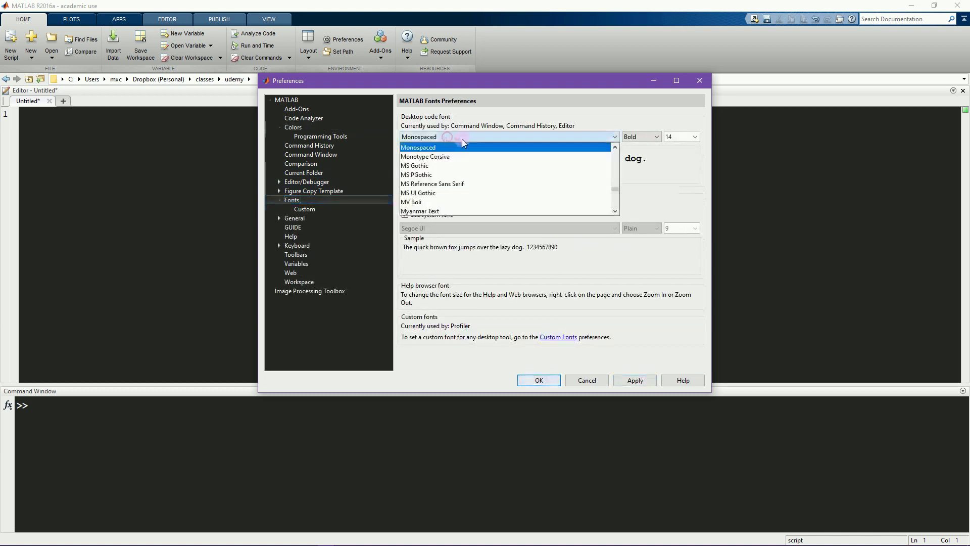
{"action": "left_click", "coordinate": [527, 129]}
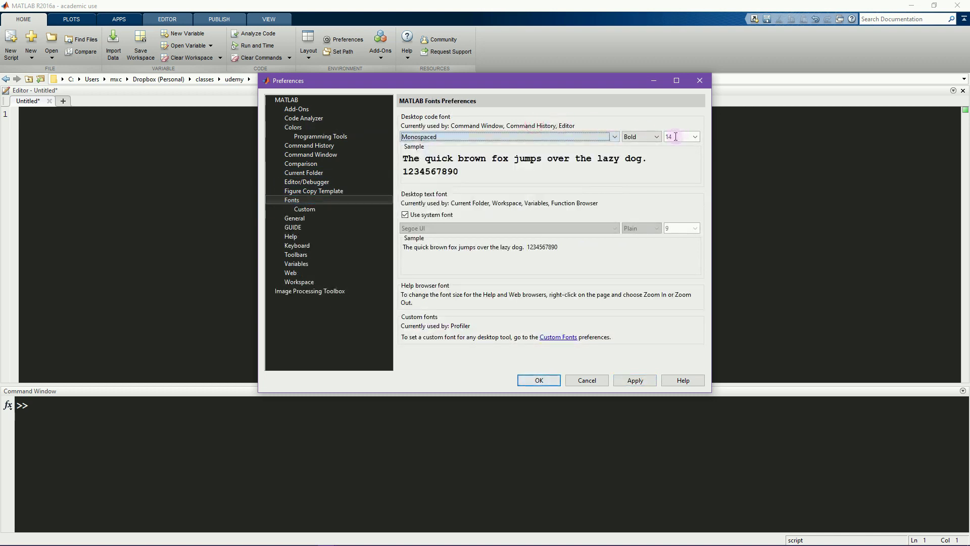